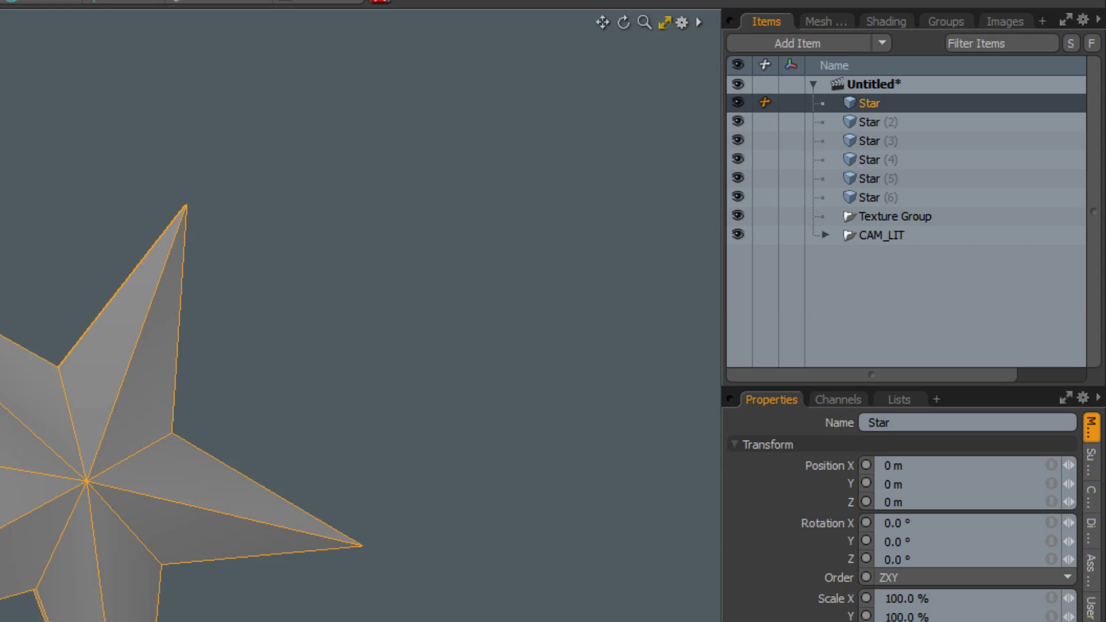
- Select all six Star items and start Curve Transform with Steps set to 6
shift+click(879, 197)
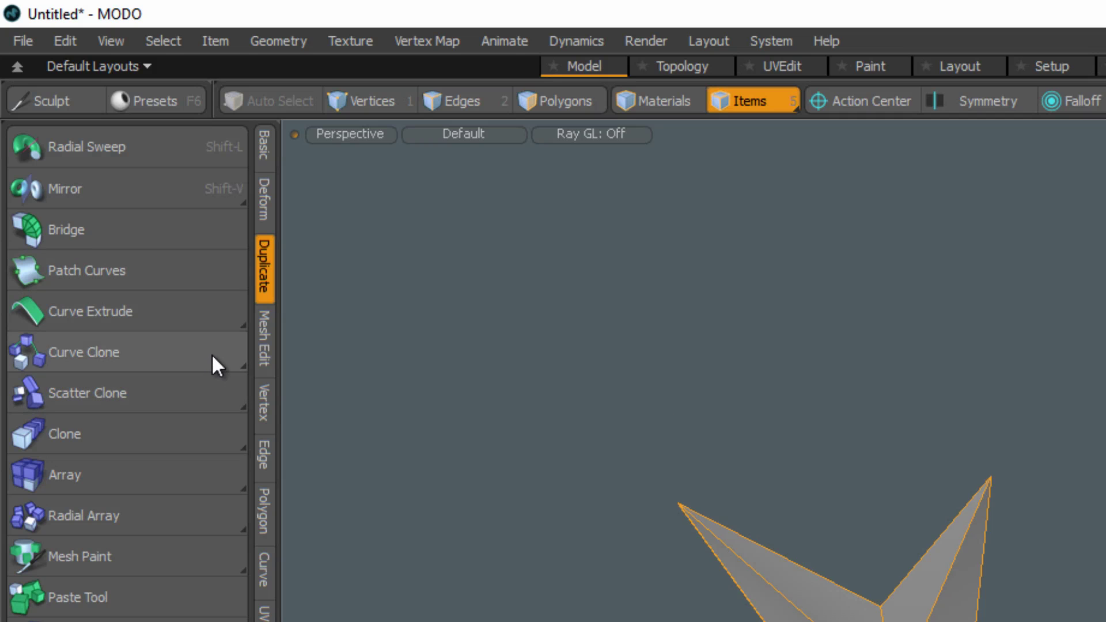
click(212, 354)
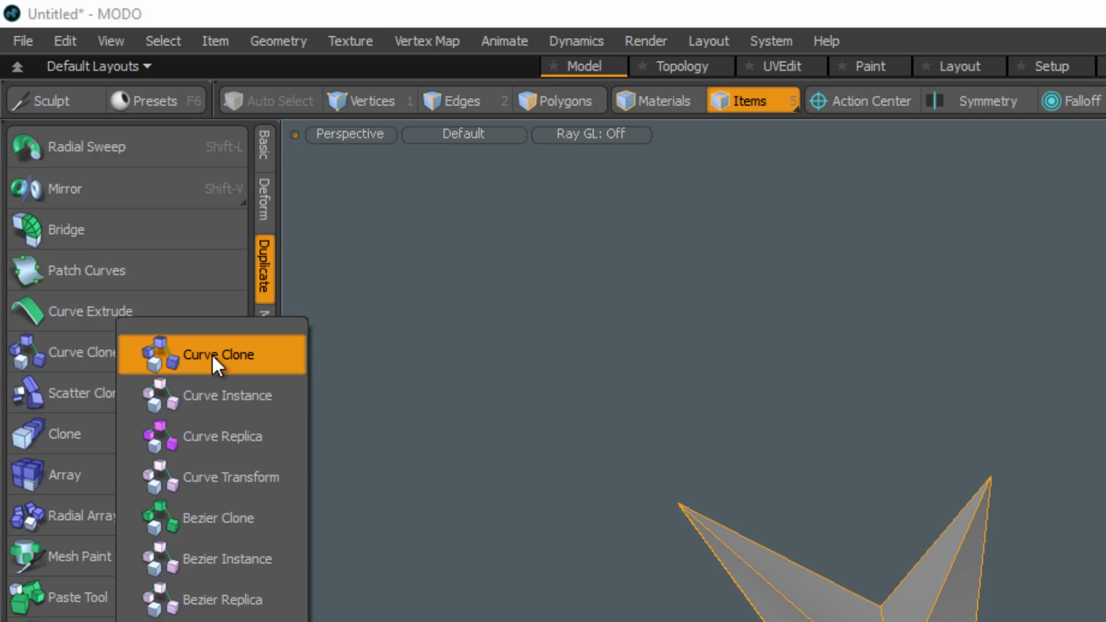
click(236, 481)
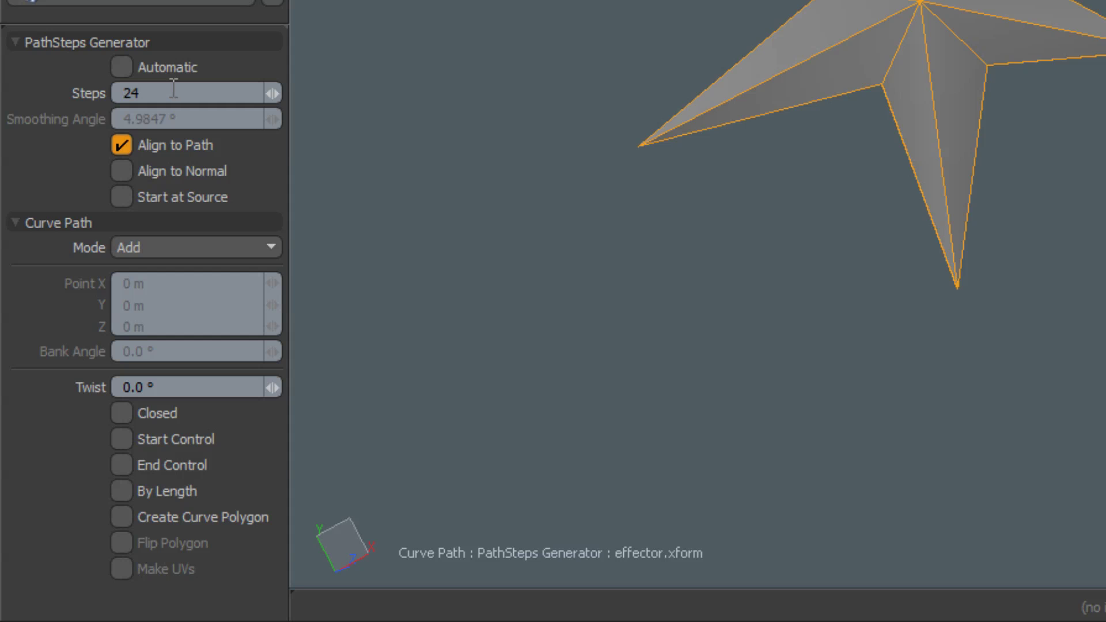
click(173, 93)
text(6)
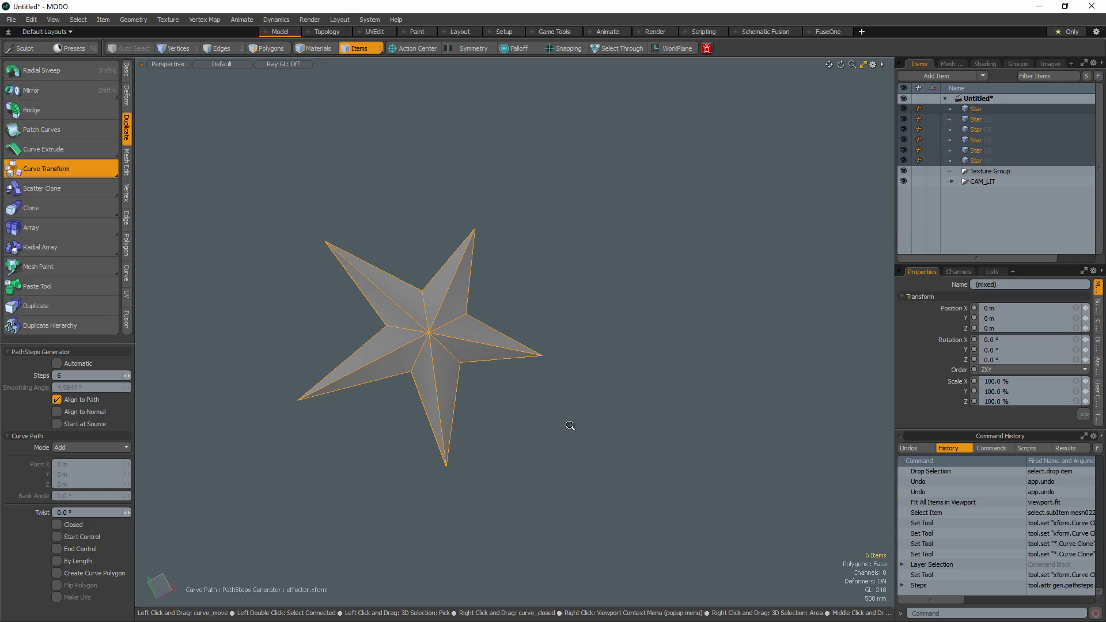
- Draw a curve path of several points across the viewport and nudge one point
drag(567, 424, 486, 257)
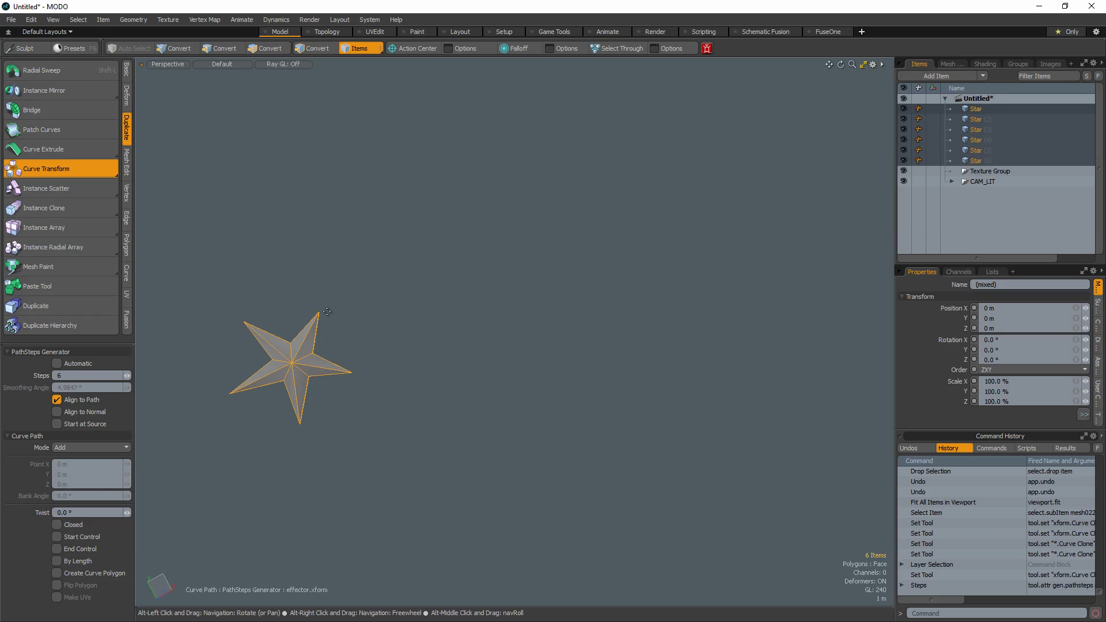
click(486, 257)
click(637, 412)
click(744, 273)
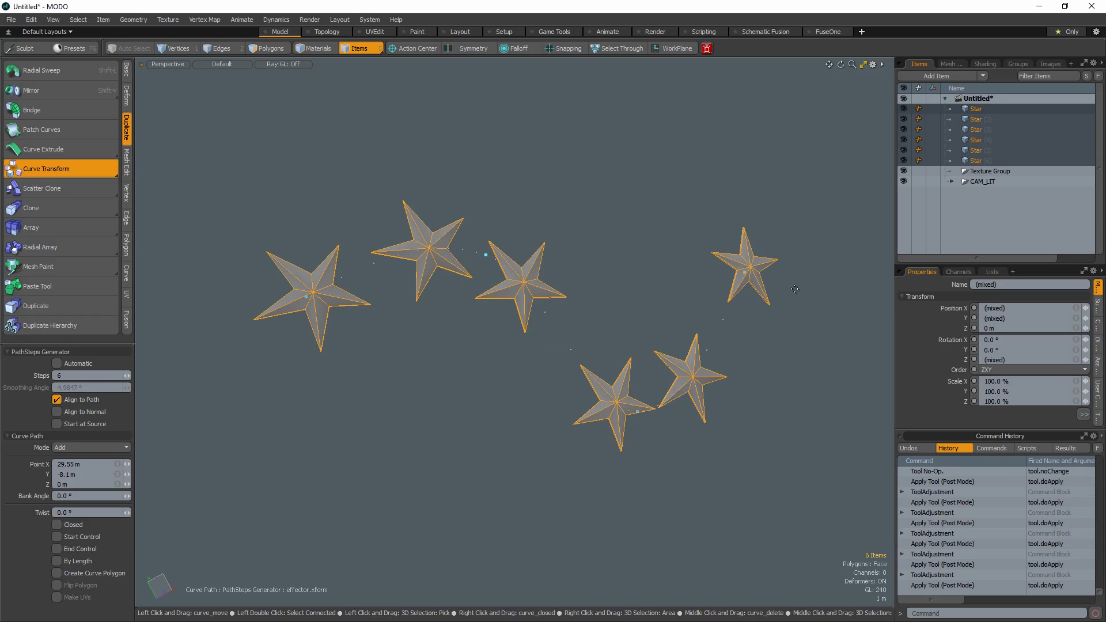
click(841, 378)
drag(487, 257, 462, 232)
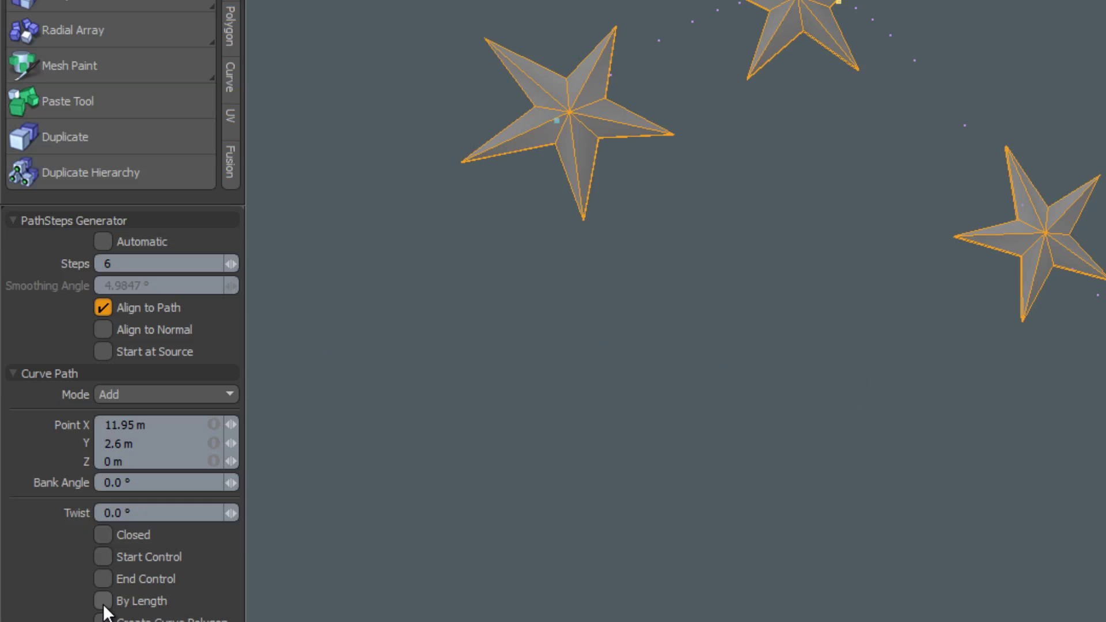
- Turn on By Length spacing and drag four curve points to spread the path wider
click(58, 564)
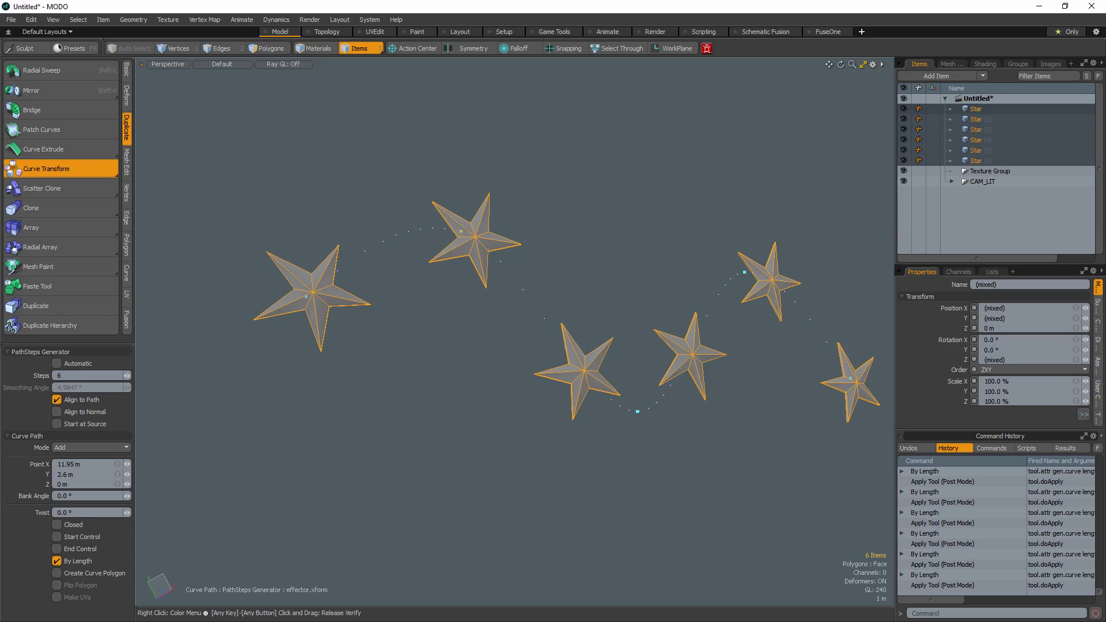
drag(461, 231, 413, 190)
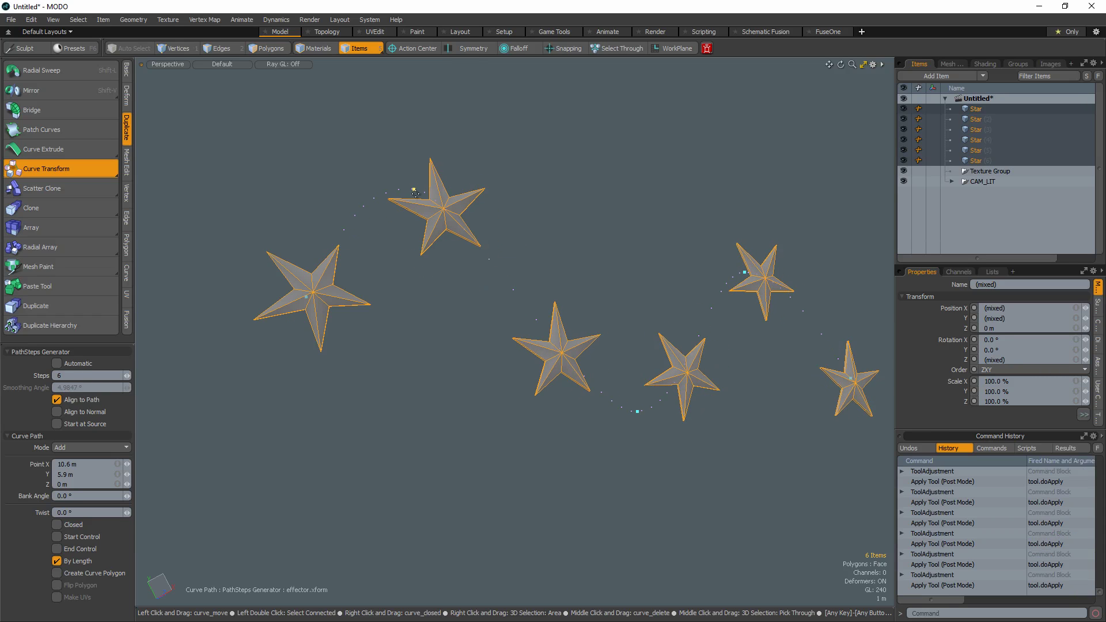
drag(637, 410, 548, 444)
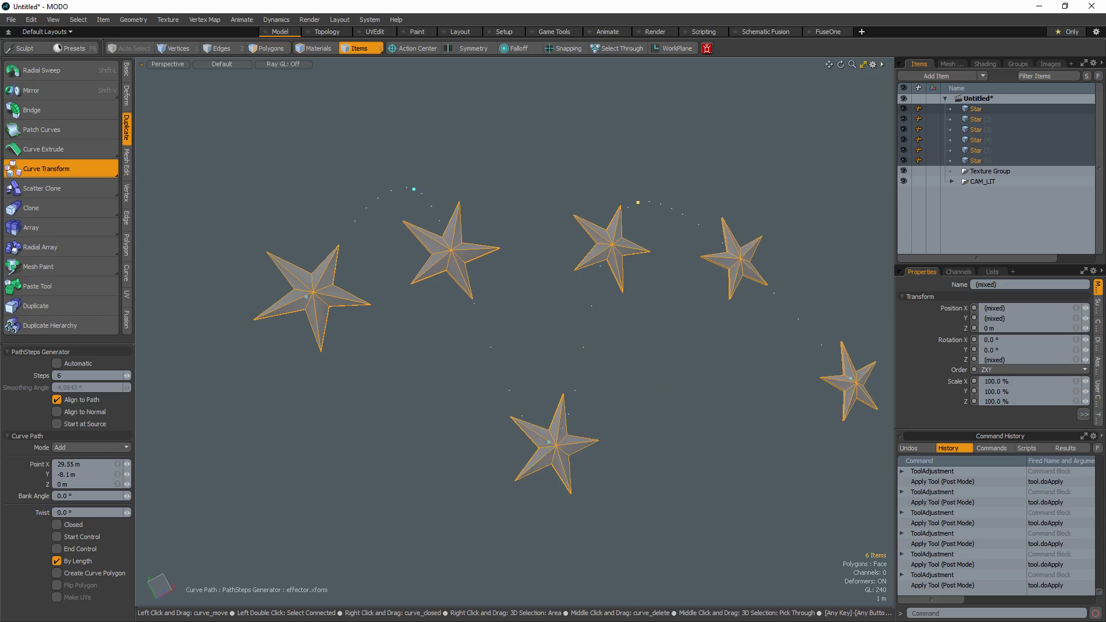
drag(636, 202, 696, 256)
drag(853, 377, 816, 499)
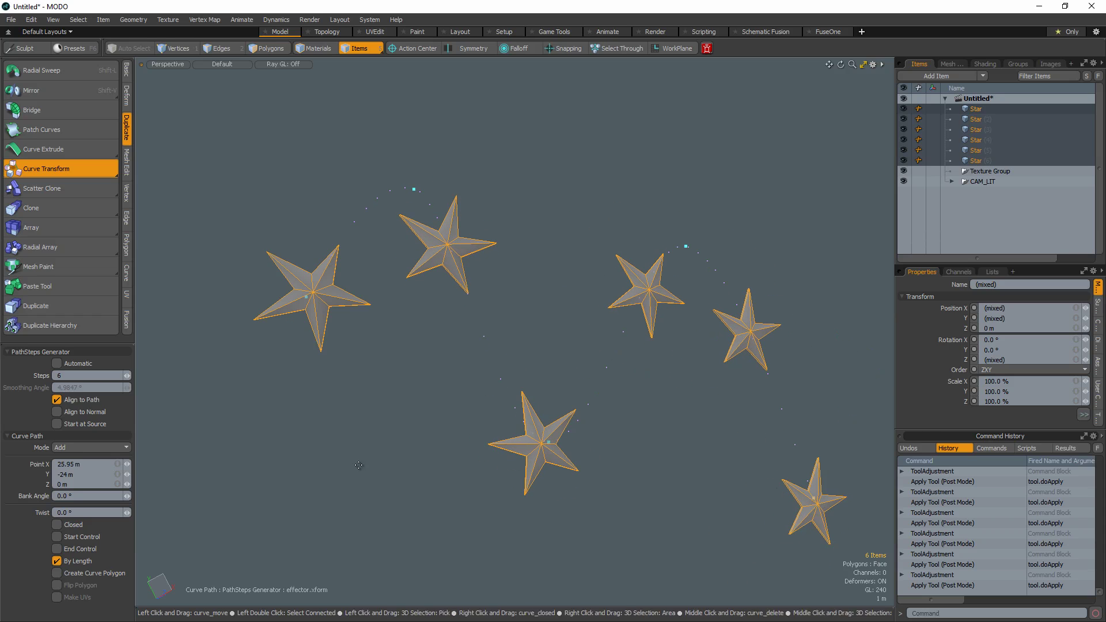